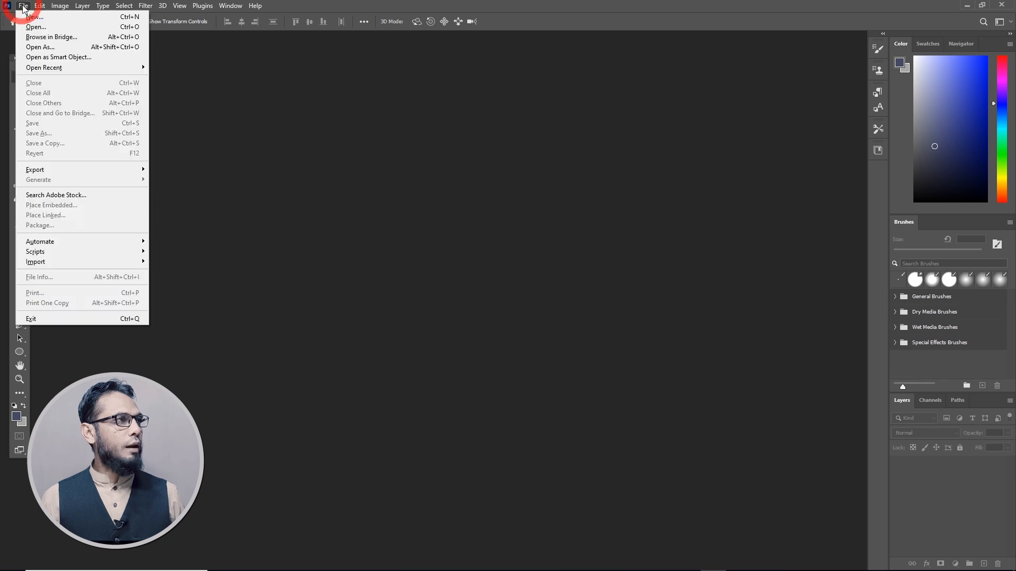
Open the image BackGround Layer.jpg from the Desktop folder.
click(35, 28)
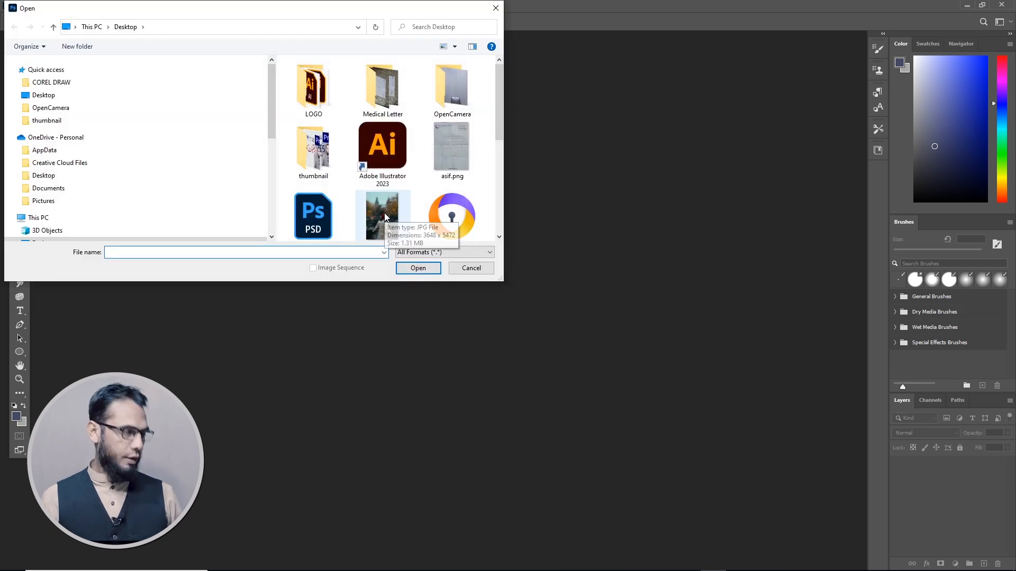
click(385, 225)
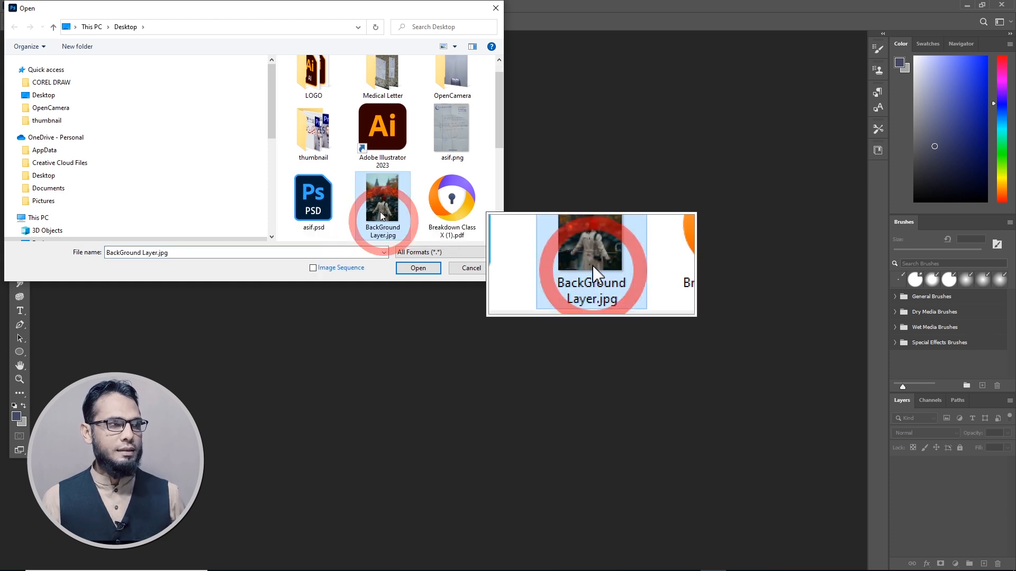
click(418, 269)
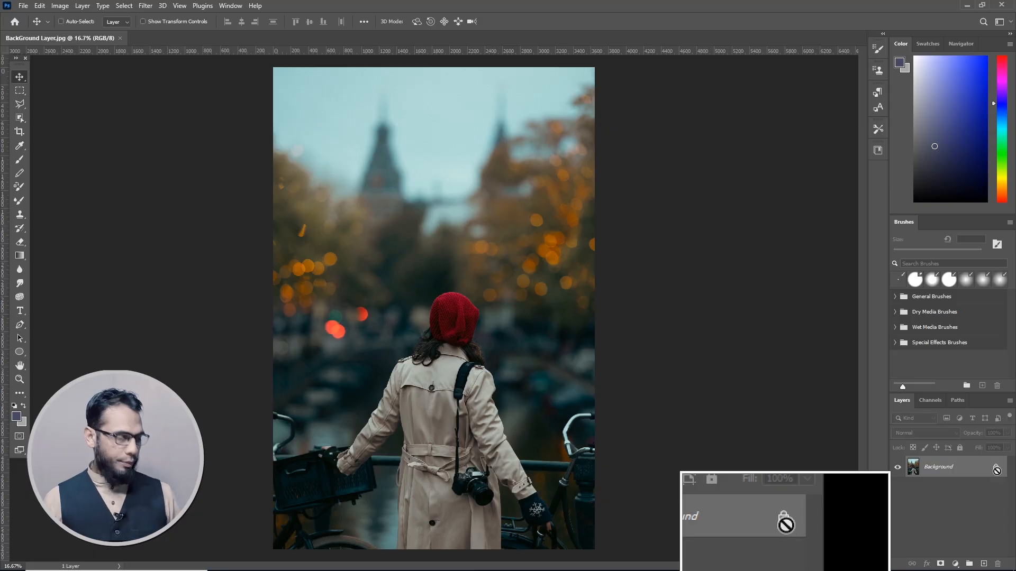
key(ctrl)
right_click(941, 469)
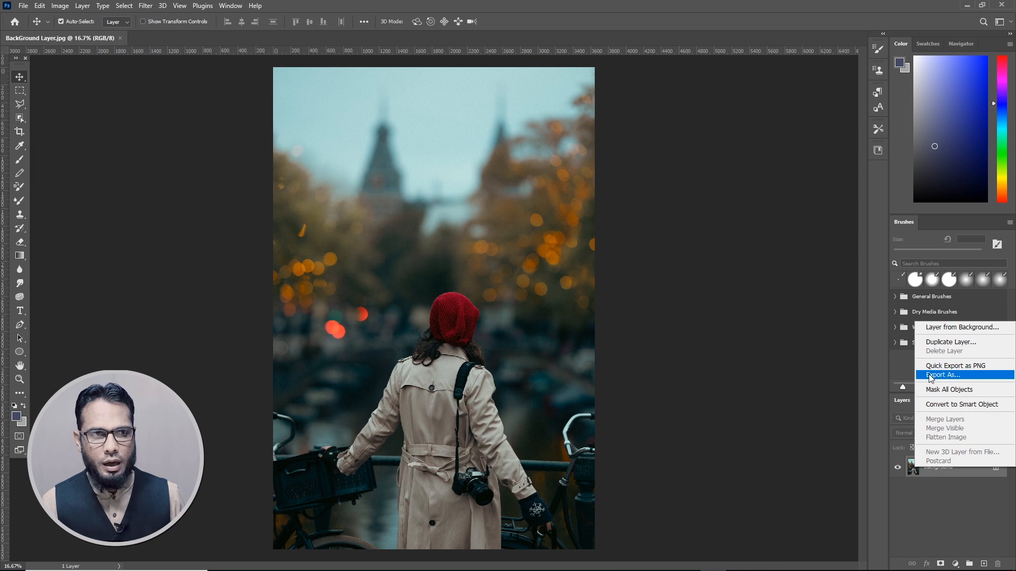
click(949, 477)
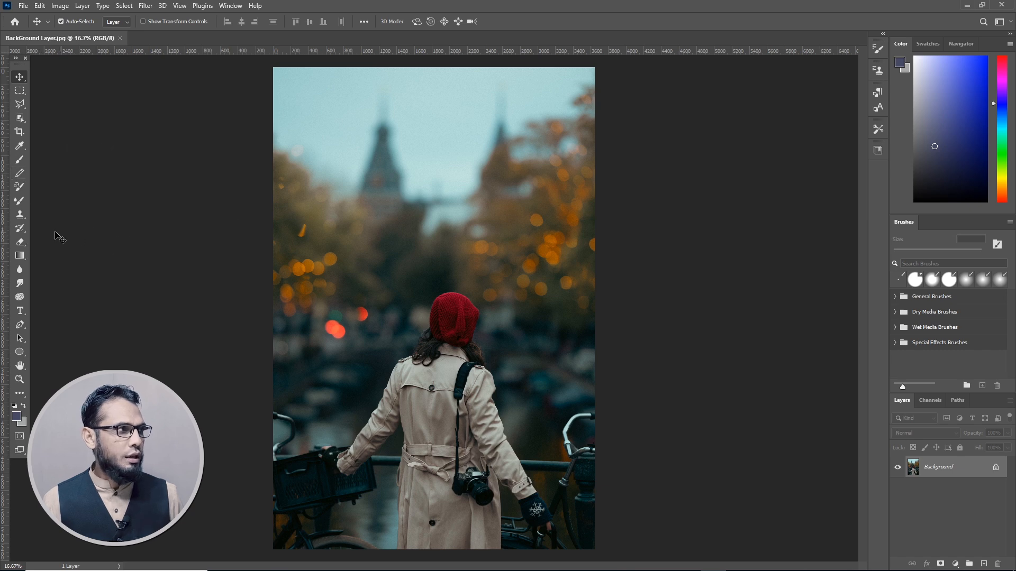
Paint thin 3 px Brush strokes on the locked Background layer around the blurred tower and trees.
click(20, 160)
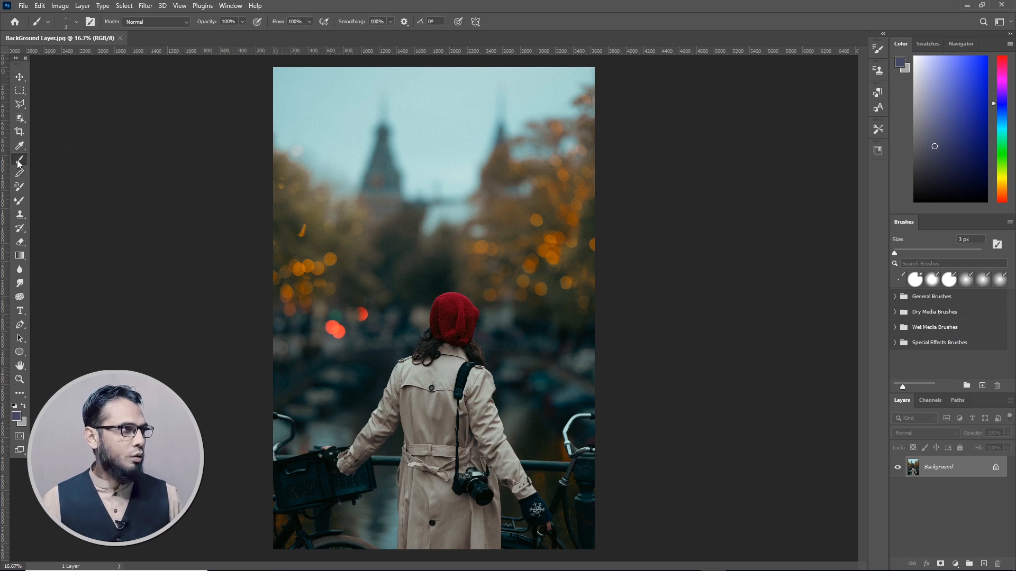
drag(385, 265, 431, 273)
click(389, 212)
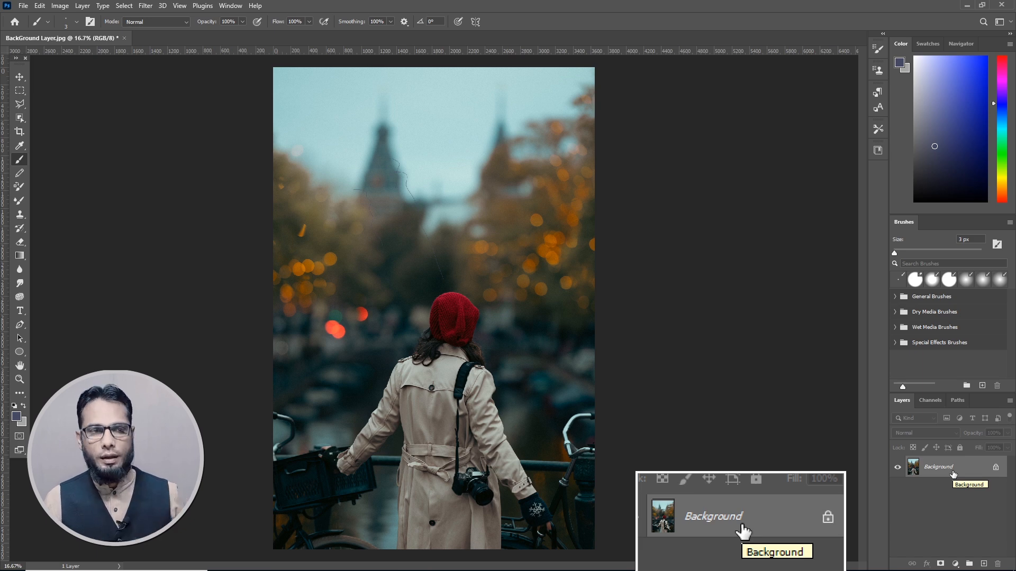
Unlock the Background layer to convert it into a normal layer and rename it Layer 1.
click(997, 468)
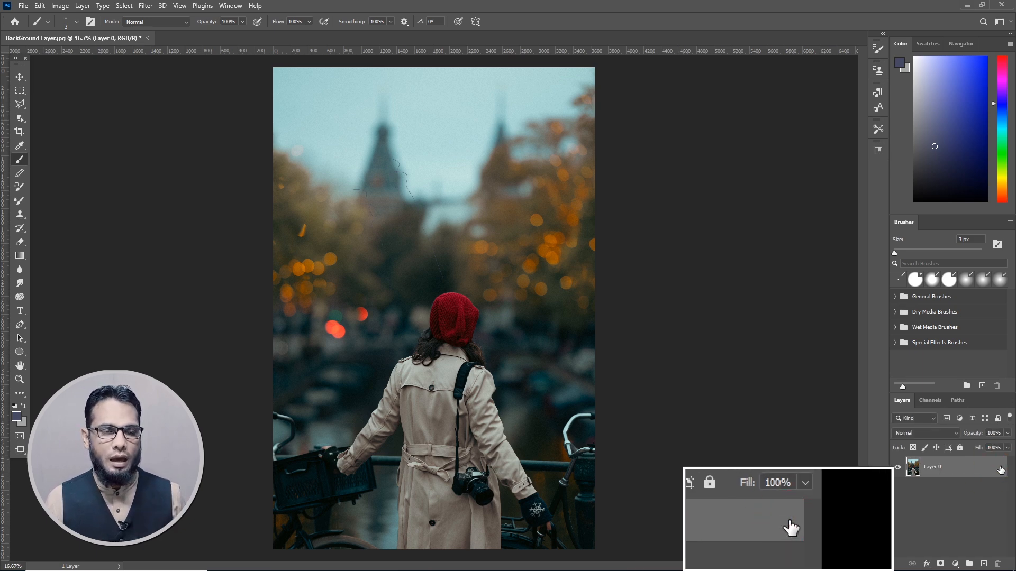
ctrl+click(935, 472)
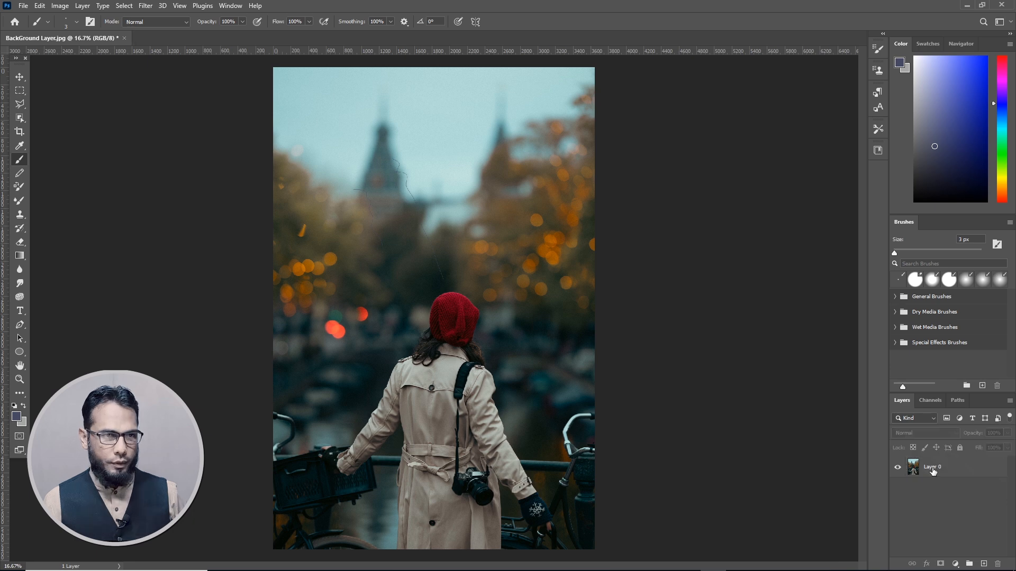
double_click(933, 468)
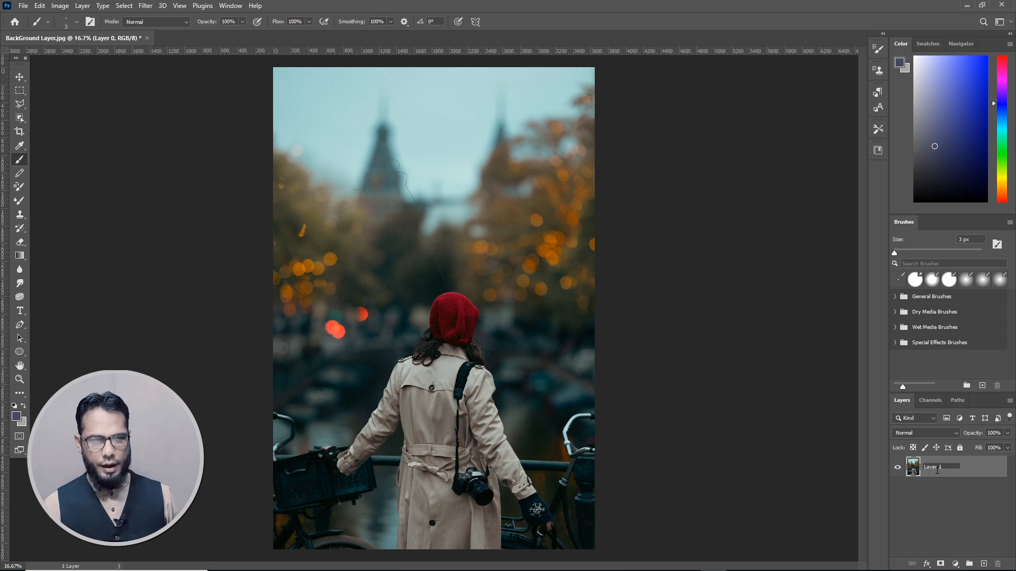
key(Return)
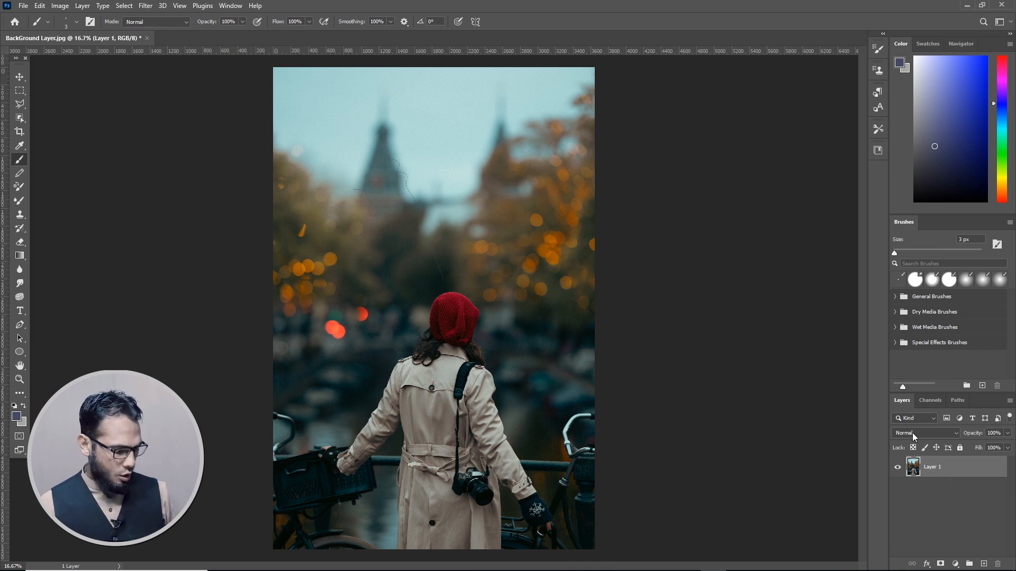
click(954, 435)
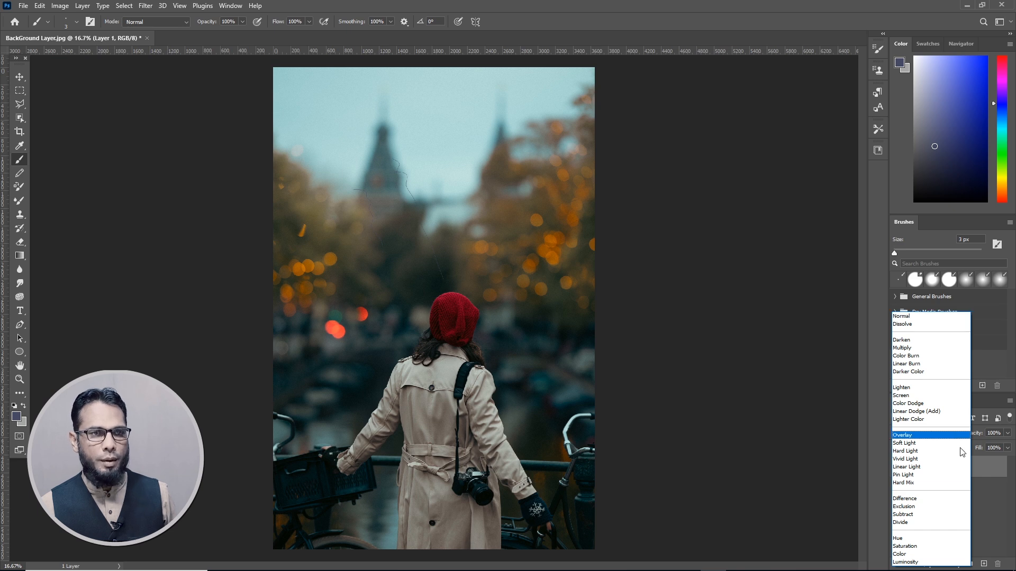
click(993, 523)
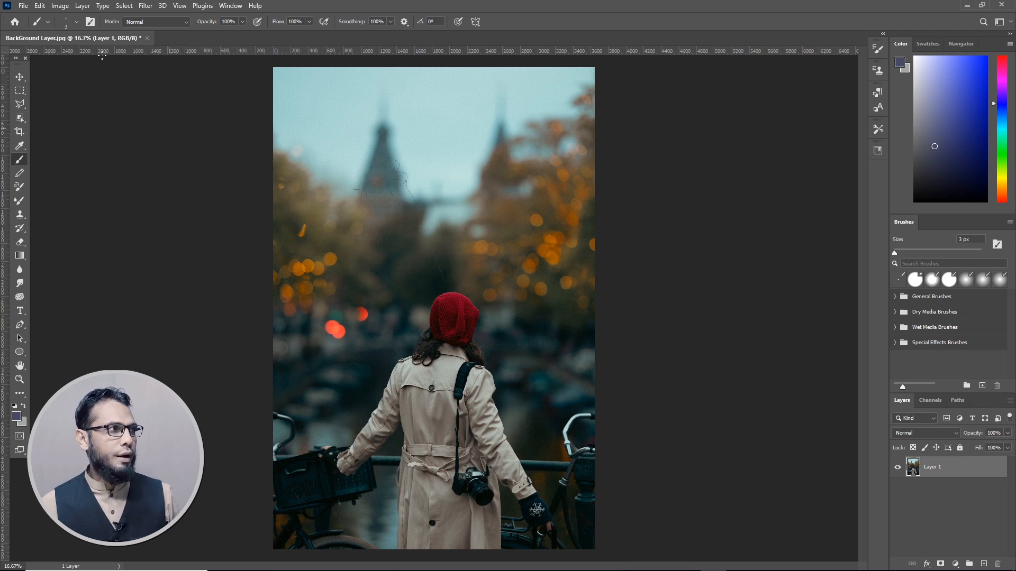
Enlarge the brush to 228 px and paint a few thick strokes over the blurred tower and trees.
click(65, 23)
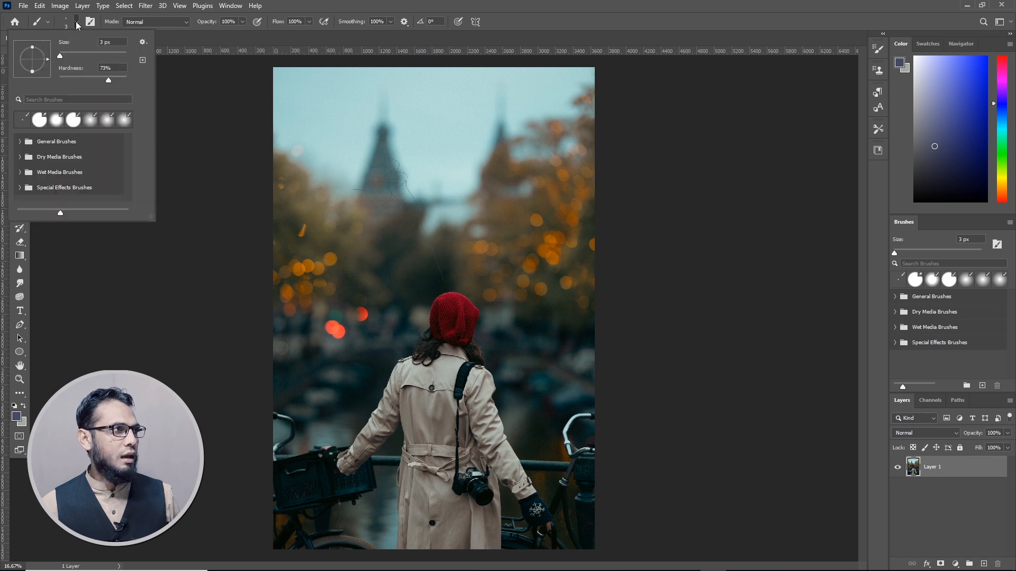
drag(60, 57, 109, 57)
click(370, 212)
mouse_move(367, 215)
mouse_down()
mouse_move(396, 236)
mouse_move(365, 186)
mouse_move(356, 204)
mouse_move(362, 170)
mouse_up()
drag(439, 171, 435, 185)
Undo the painted brush strokes and the renaming of the layer.
key(ctrl+z)
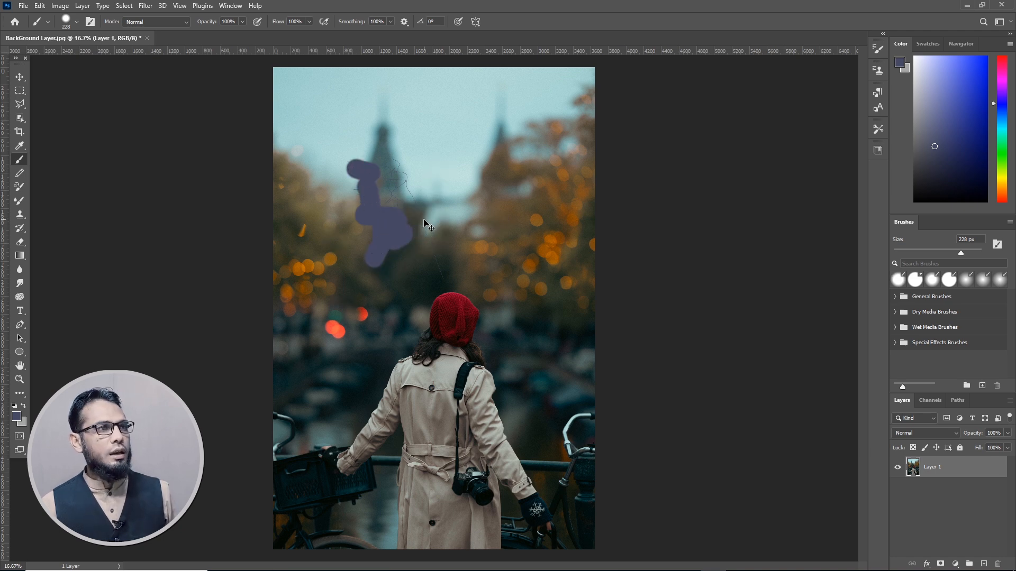
key(ctrl+z)
key(ctrl+z)
key(ctrl+z)
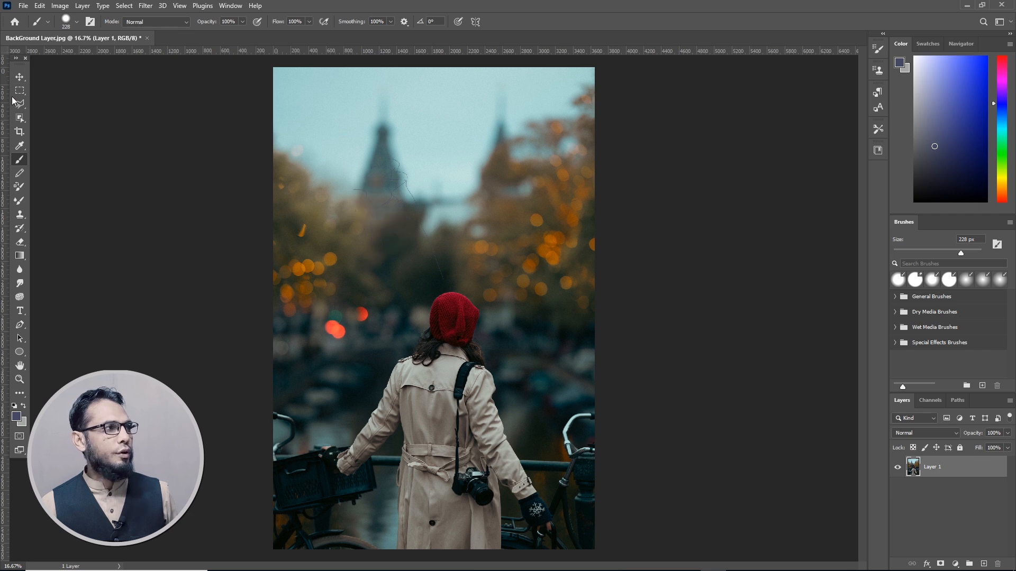
key(z)
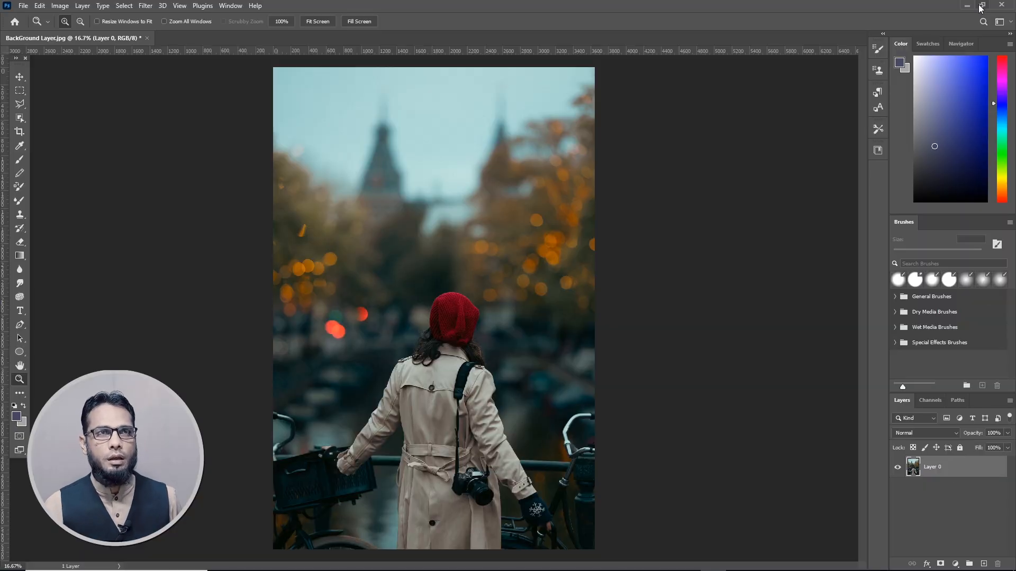
Place Smart Object.jpg from the desktop into the open document as a new layer, keeping its default size and centred position.
click(982, 5)
drag(656, 25, 624, 225)
click(426, 182)
drag(445, 219, 452, 235)
drag(405, 414, 404, 414)
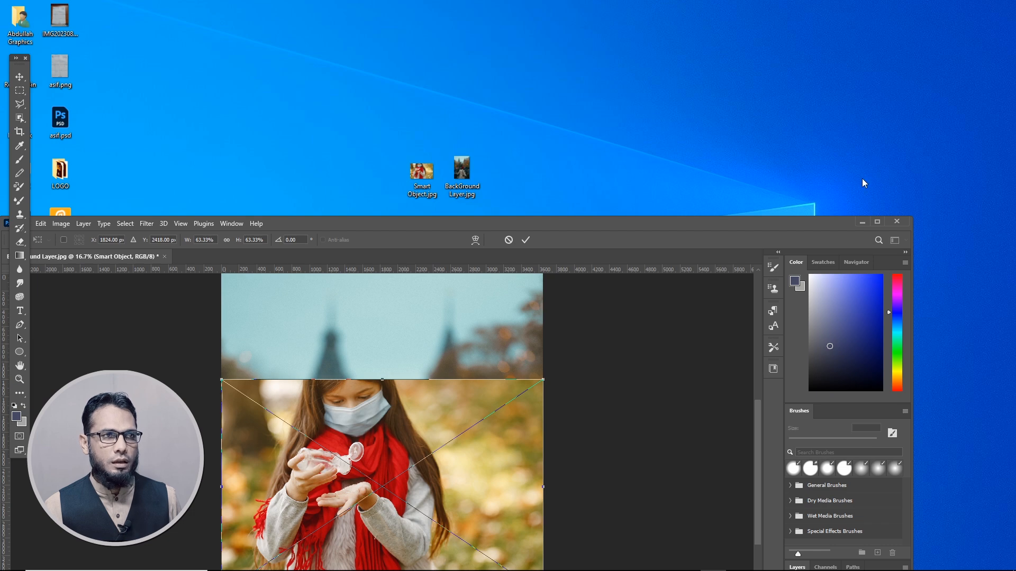
click(875, 223)
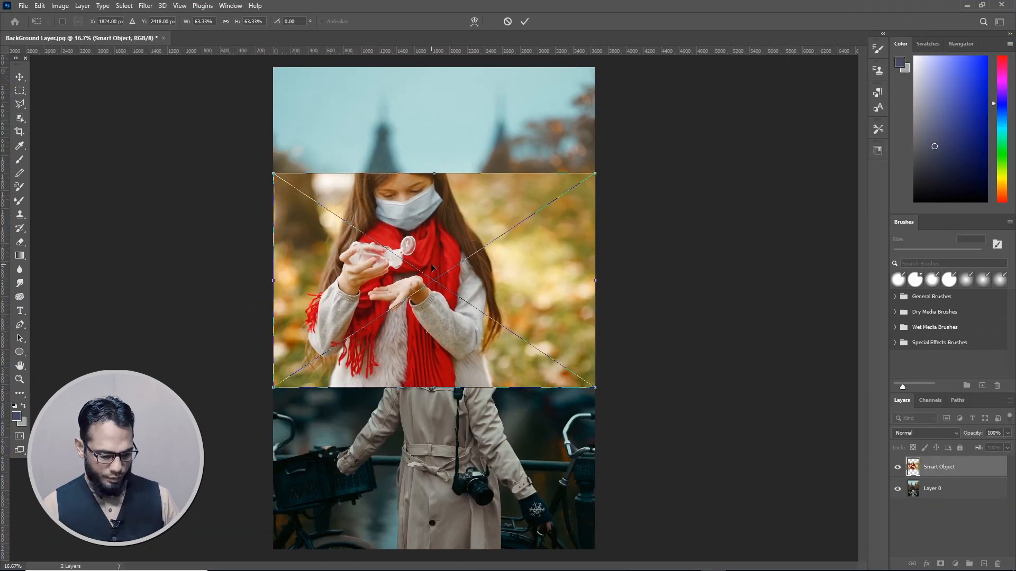
key(Return)
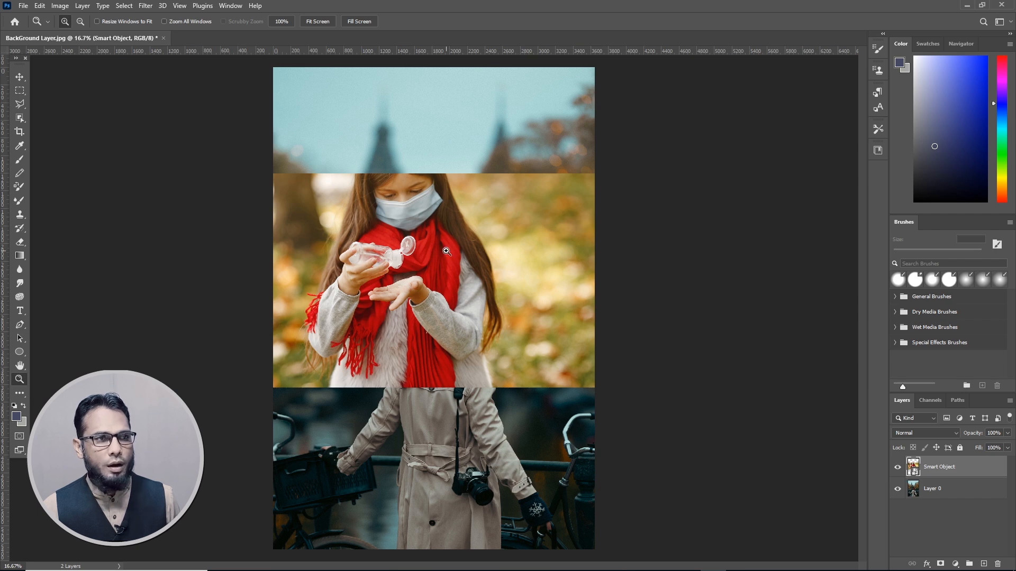
Move the Smart Object photo on the canvas, shifting it about 48 px to the right and 210 px up.
click(18, 76)
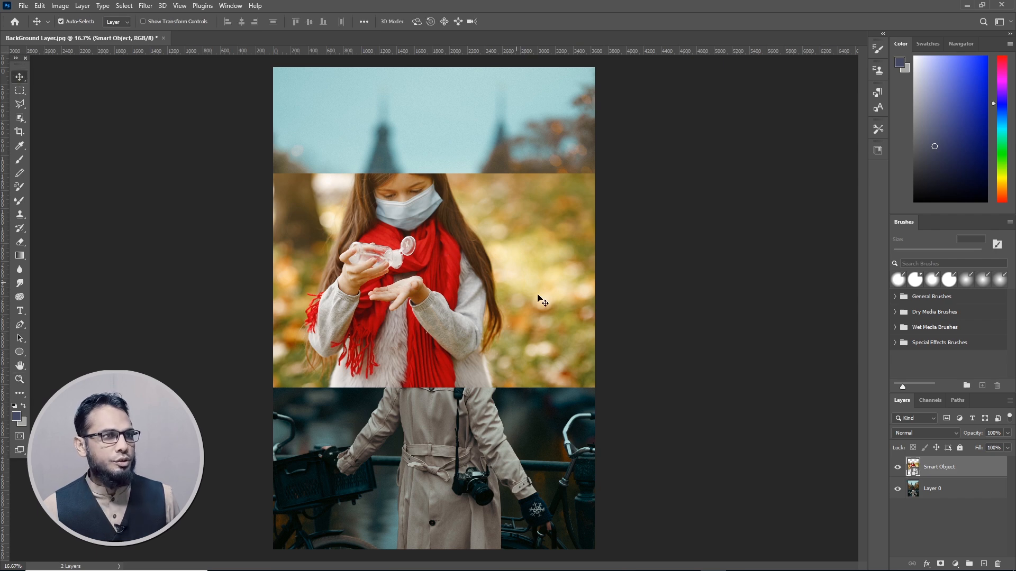
drag(524, 290, 479, 309)
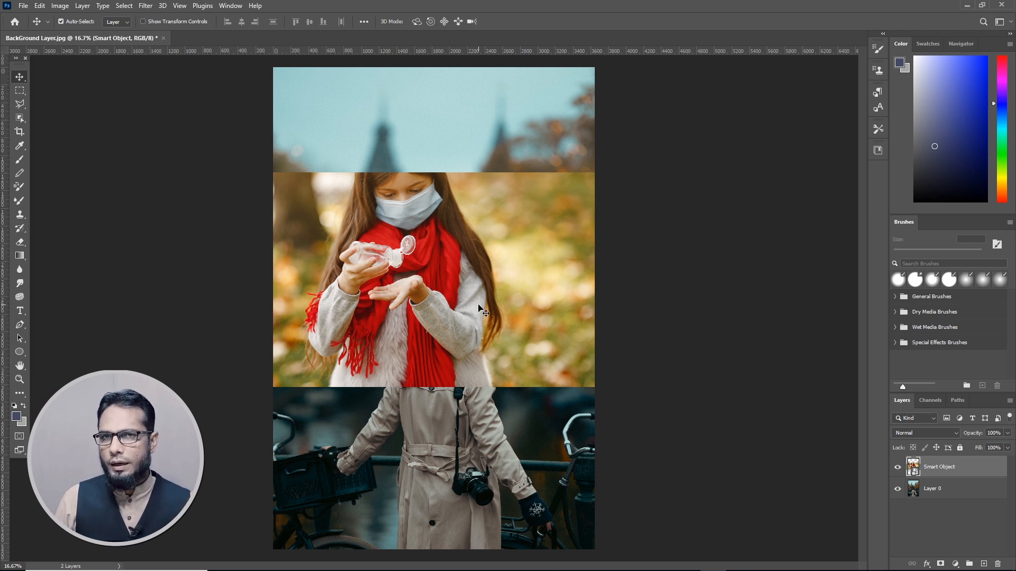
drag(442, 294, 452, 250)
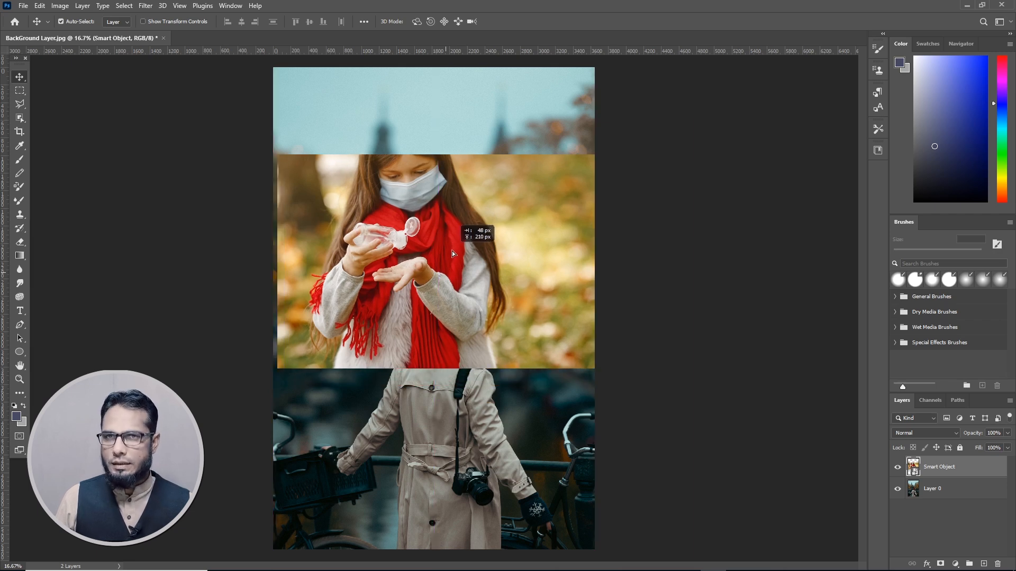